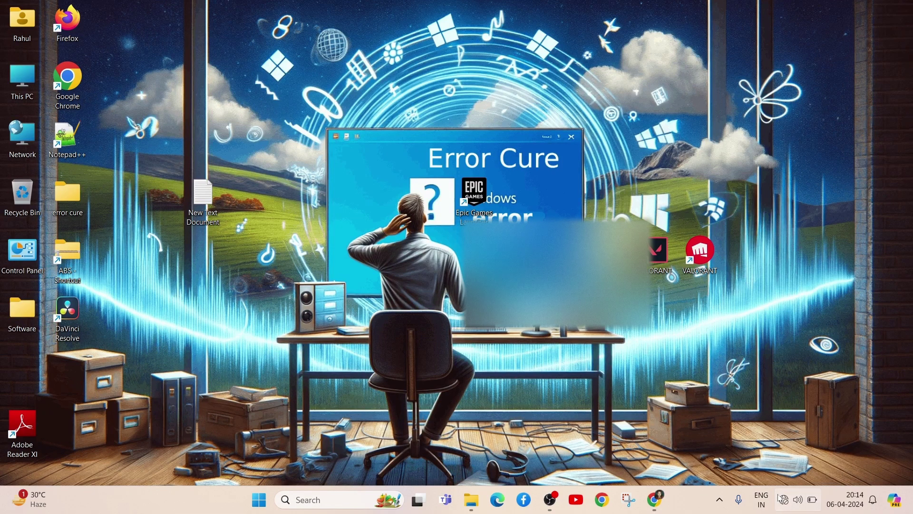
- Open the Quick Settings panel from the system tray
click(798, 500)
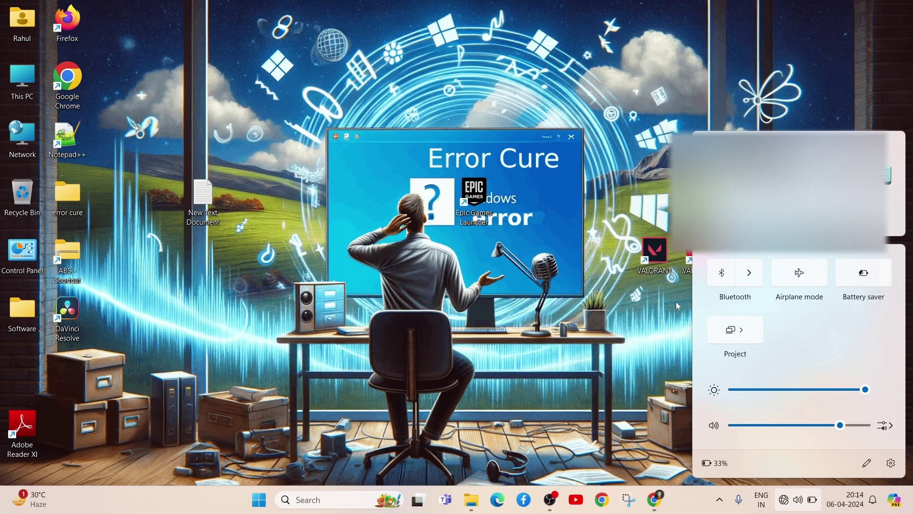
- Launch Settings from search and go to System > Troubleshoot > Other troubleshooters
click(307, 500)
text(set)
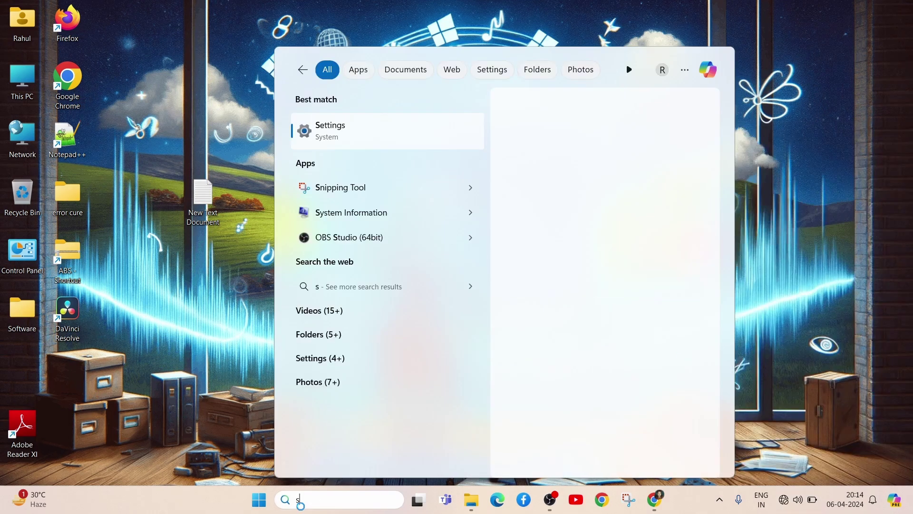
click(368, 136)
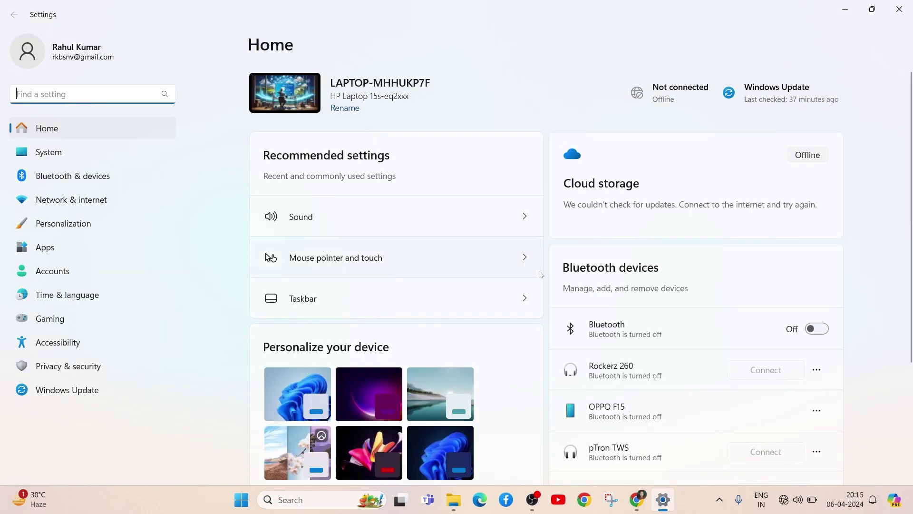
scroll(542, 274, down, 2)
click(97, 158)
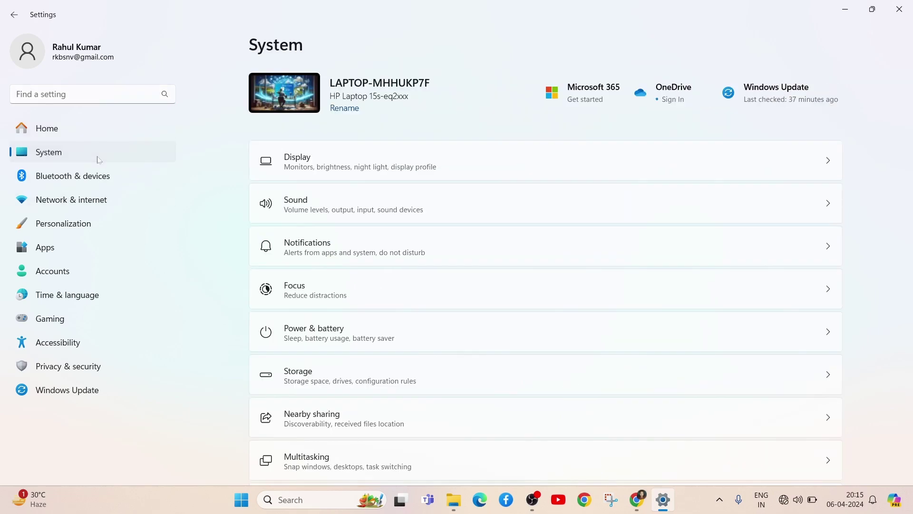
scroll(367, 278, down, 3)
scroll(367, 279, down, 2)
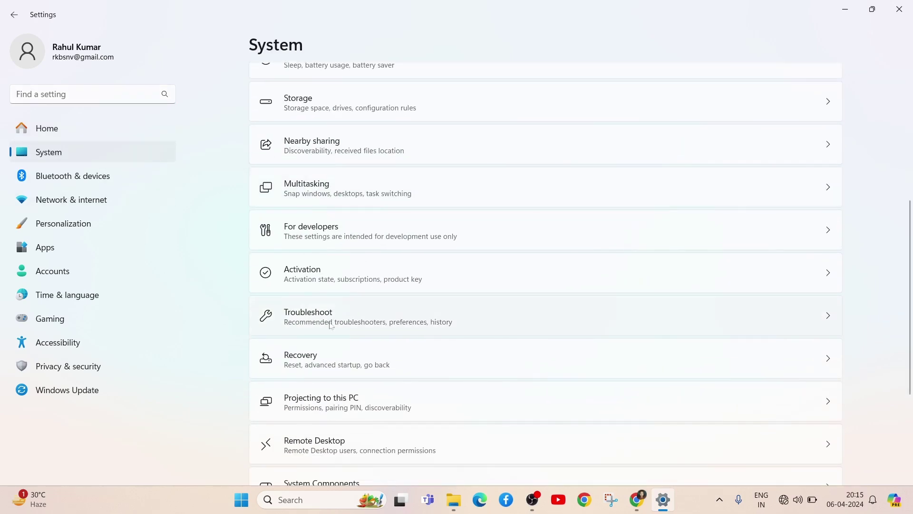
click(341, 322)
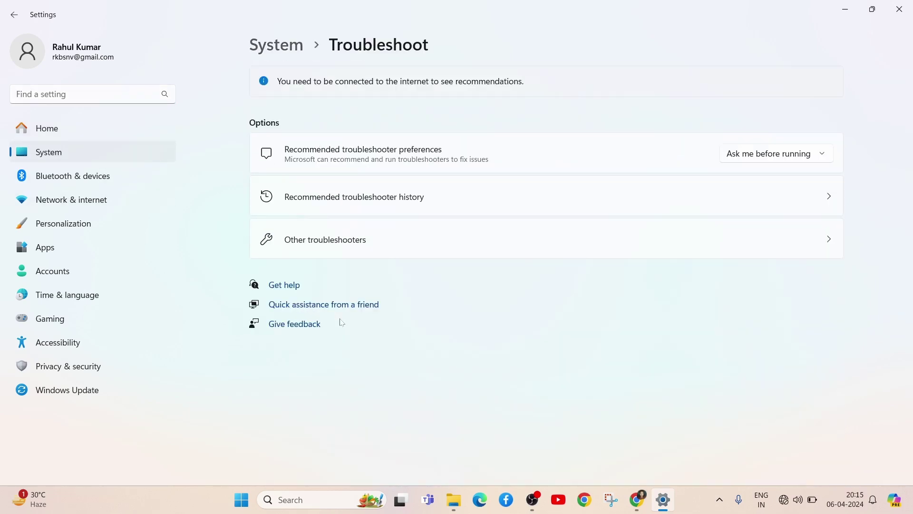
click(331, 247)
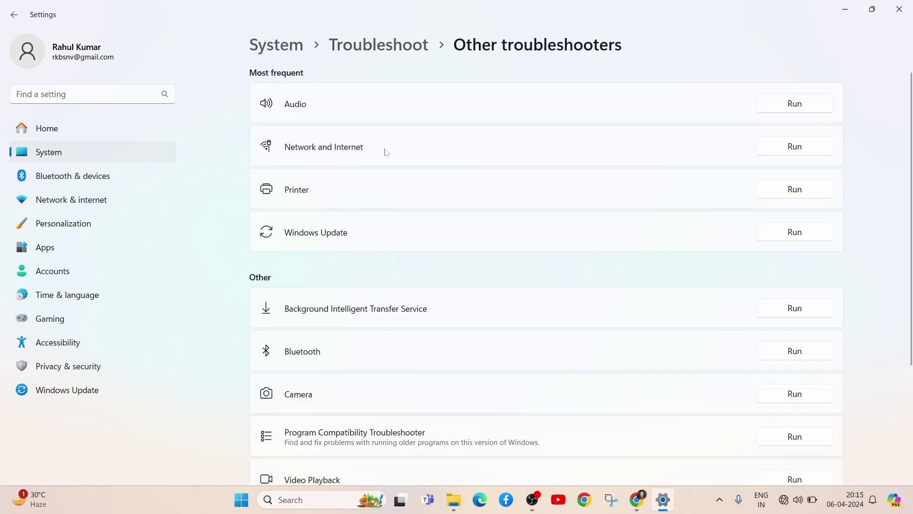
- Run the Network and Internet troubleshooter, which reports no network problems
click(795, 154)
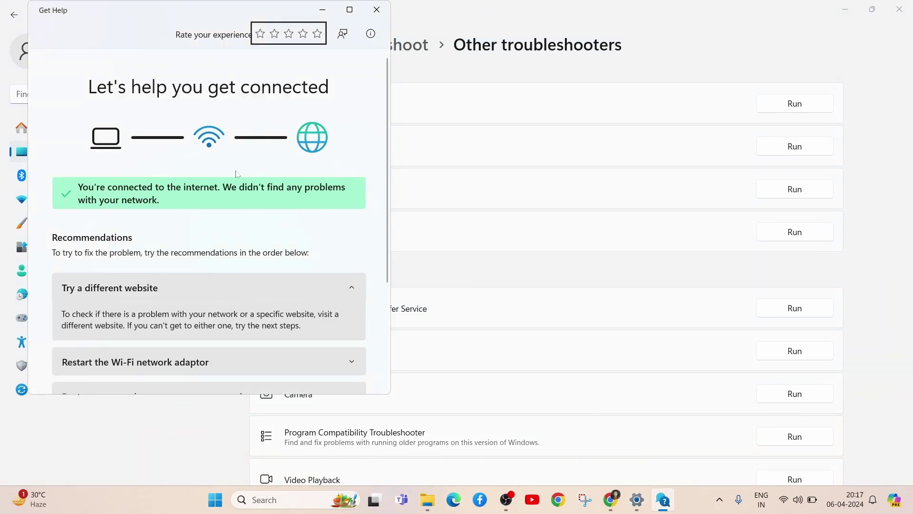
scroll(249, 309, down, 2)
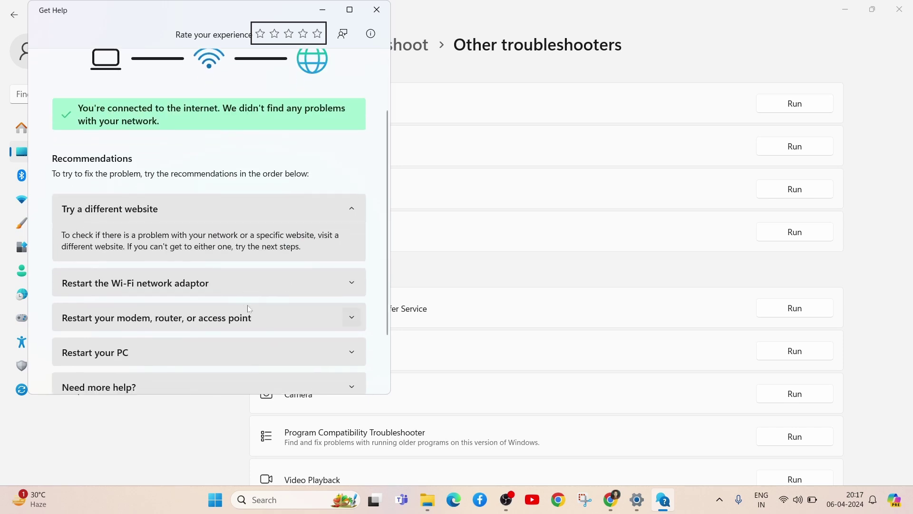
scroll(249, 308, down, 1)
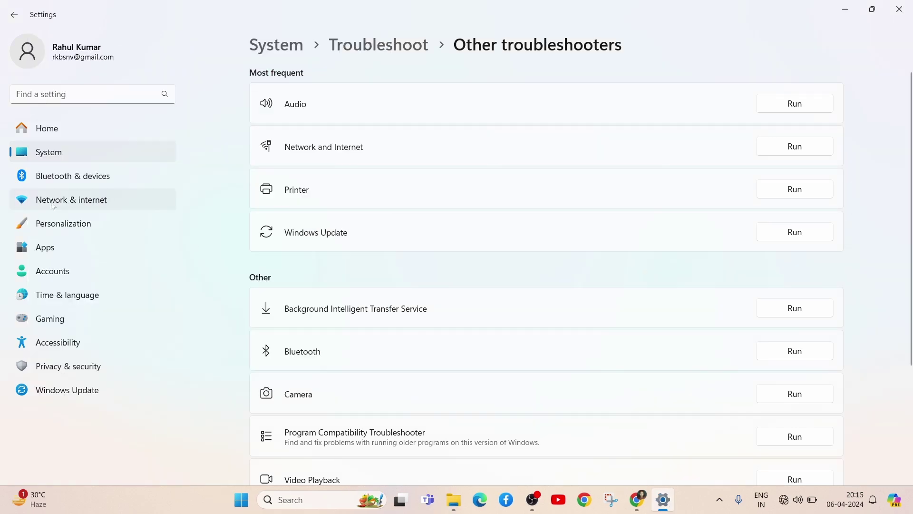
- Disable the Wi-Fi adapter under Network & internet > Advanced network settings
click(65, 201)
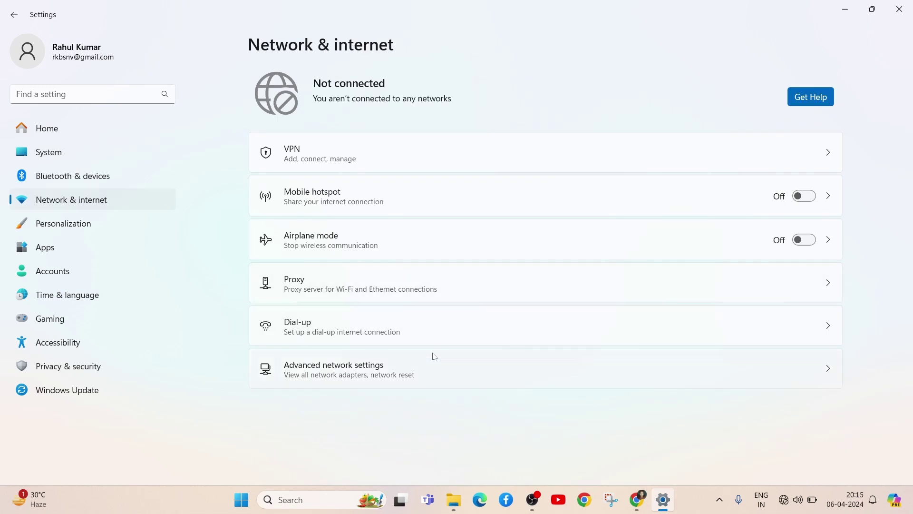
click(453, 380)
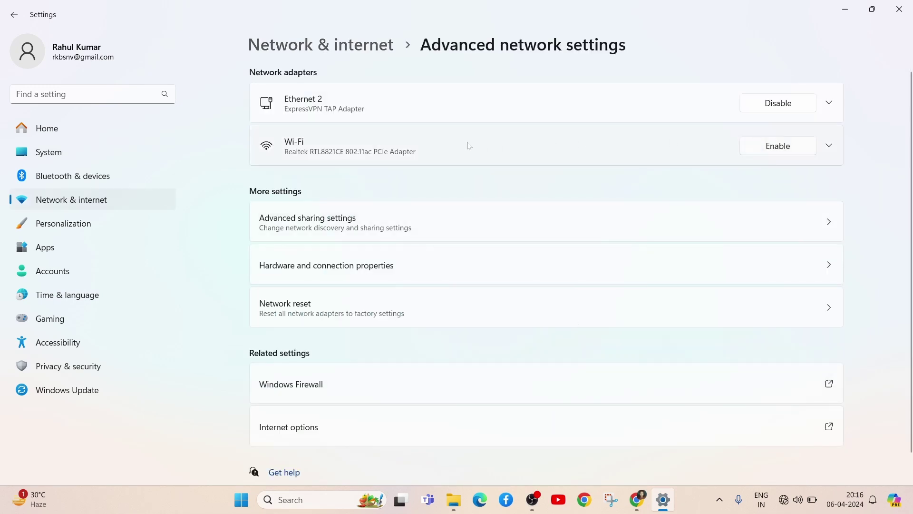
click(763, 150)
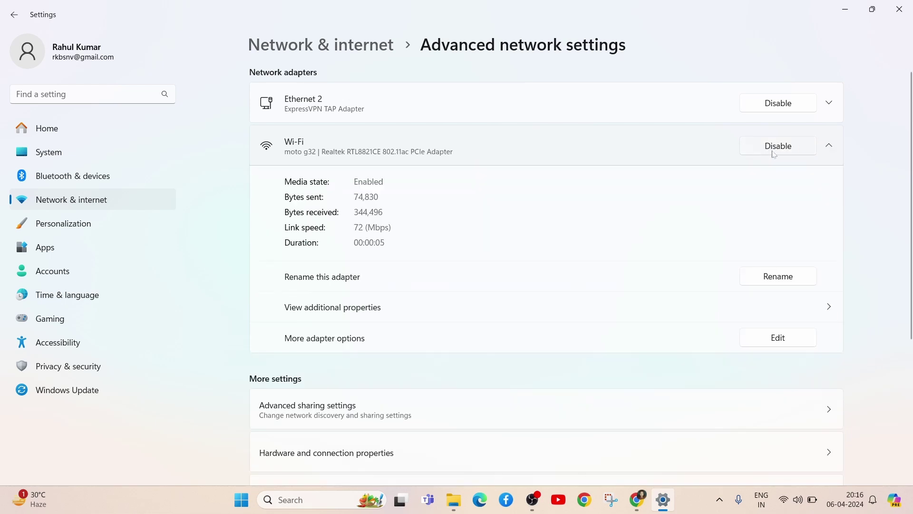
click(773, 154)
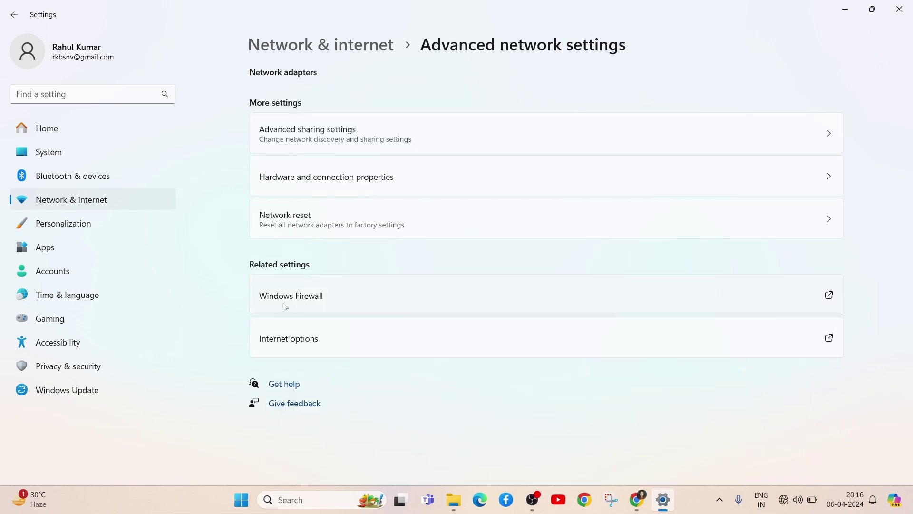
click(95, 206)
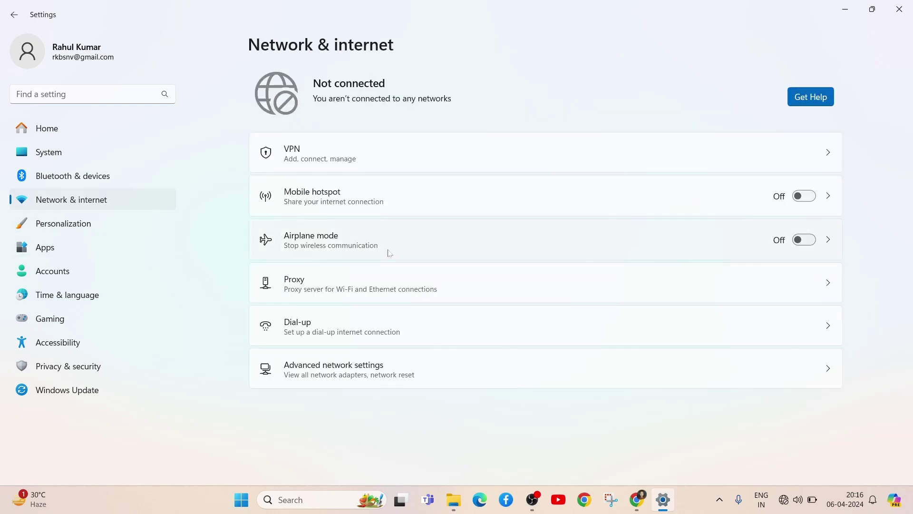
- Enable the Wi-Fi adapter again and view its details showing the moto g32 connection
click(403, 376)
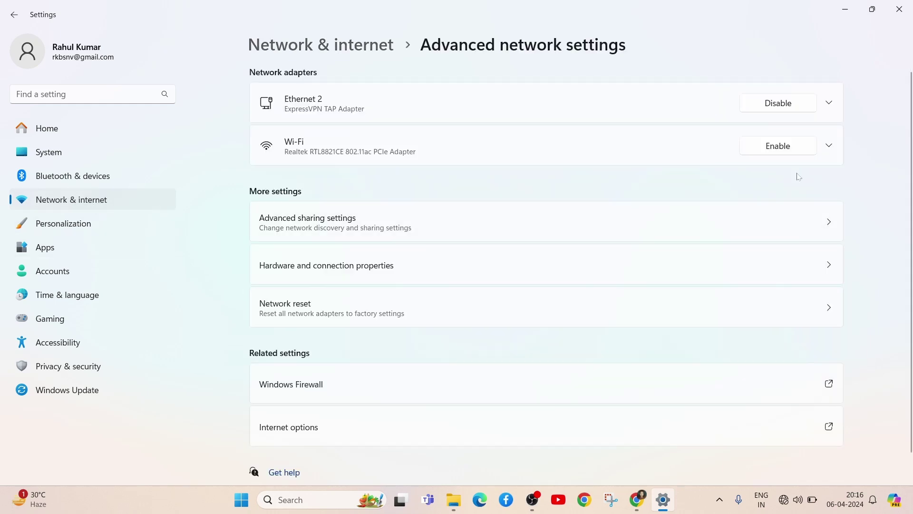
click(794, 149)
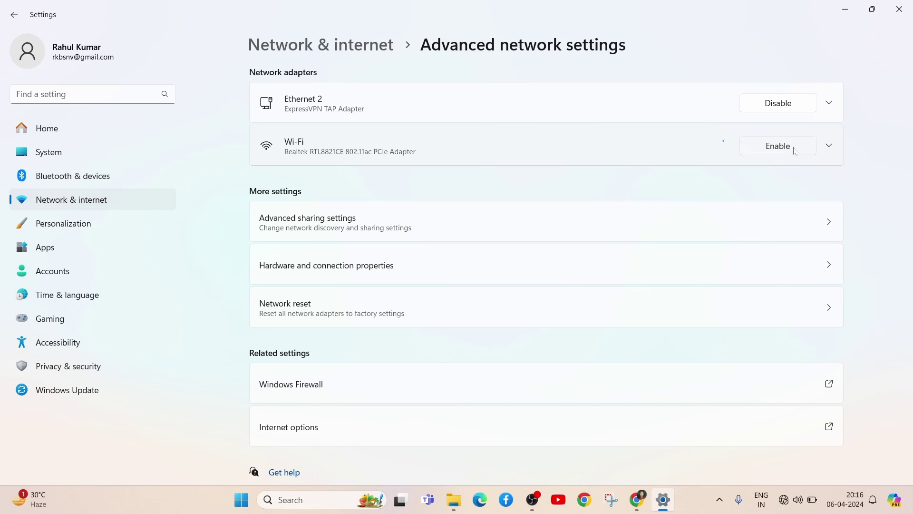
click(832, 148)
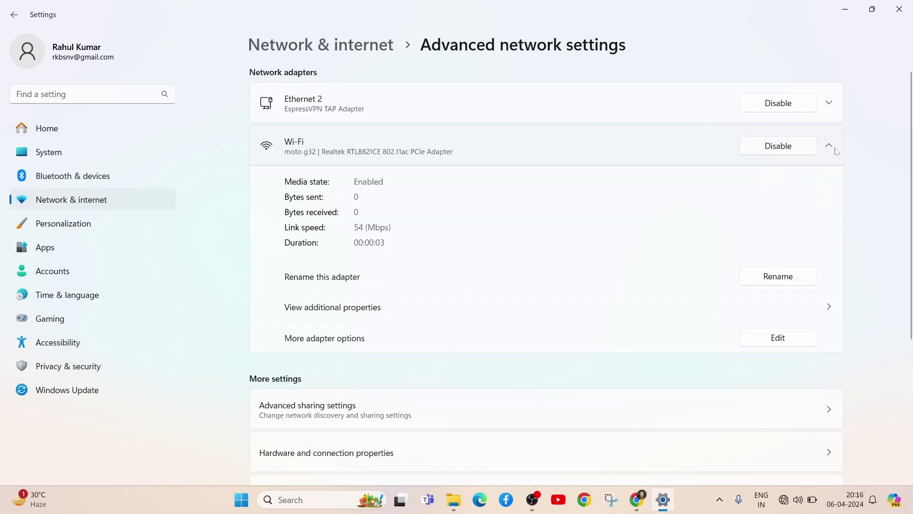